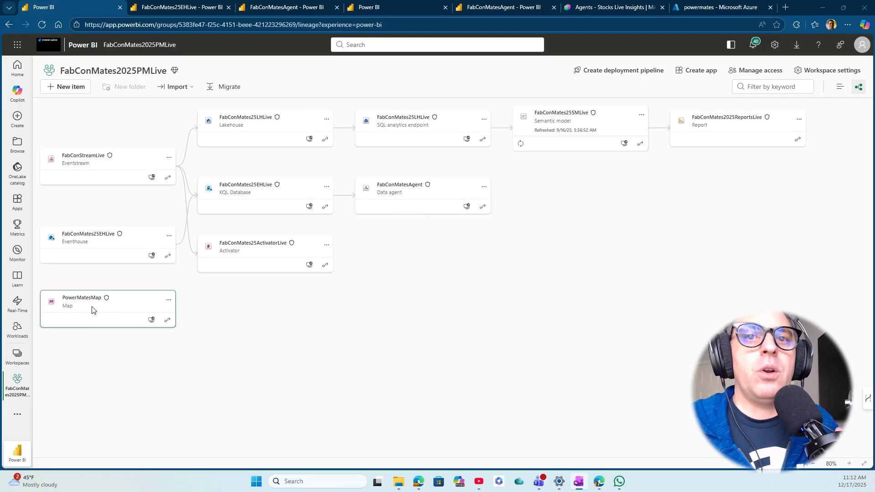
Browse the Workspaces list, then return to FabConMates2025PMLive to add a new item
click(18, 360)
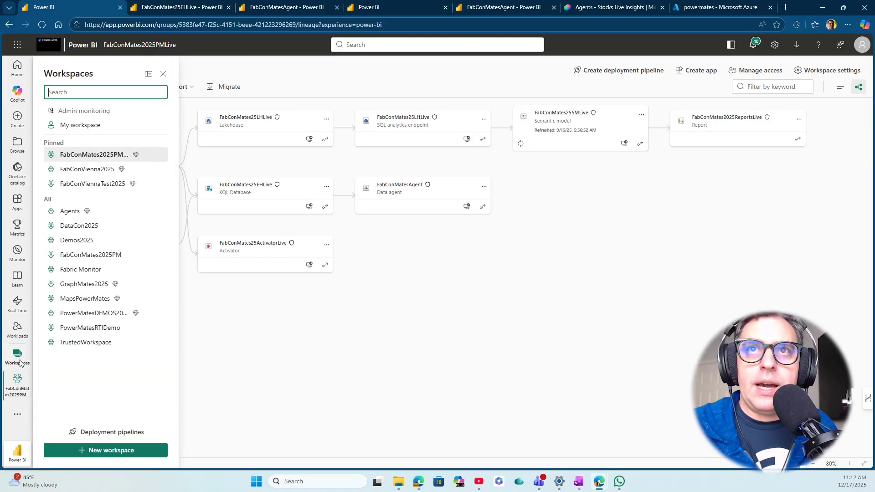
click(363, 384)
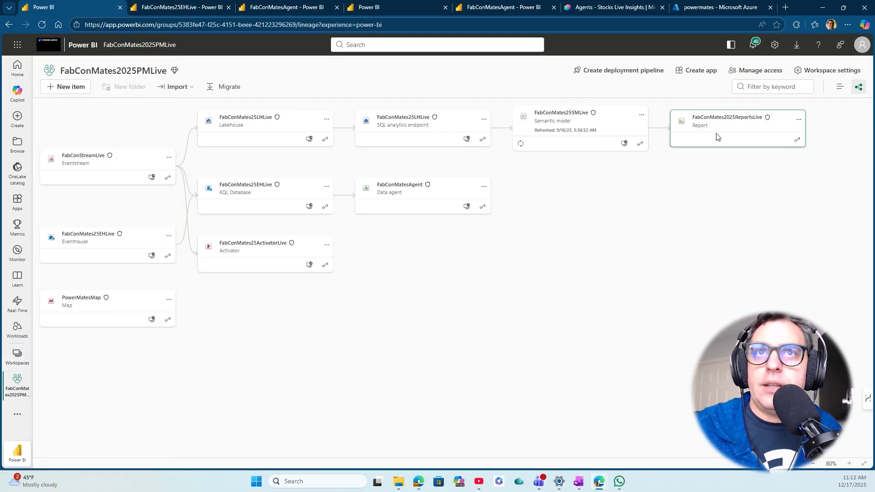
click(65, 87)
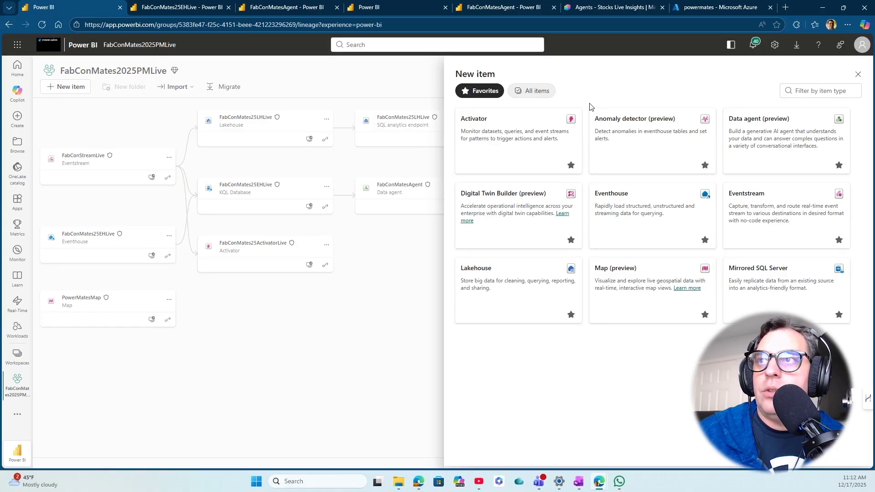
Create a Data agent (preview) item named StocksPMDataAgent
click(528, 90)
click(802, 92)
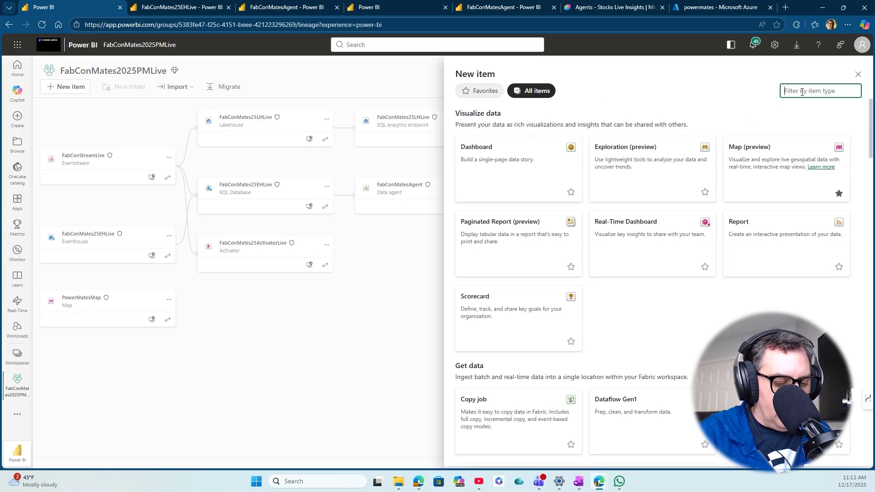
text(Data )
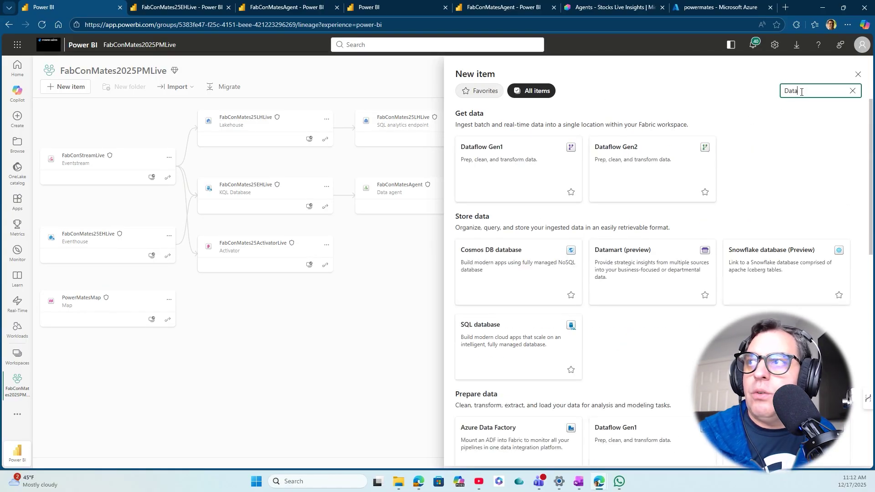
text(a)
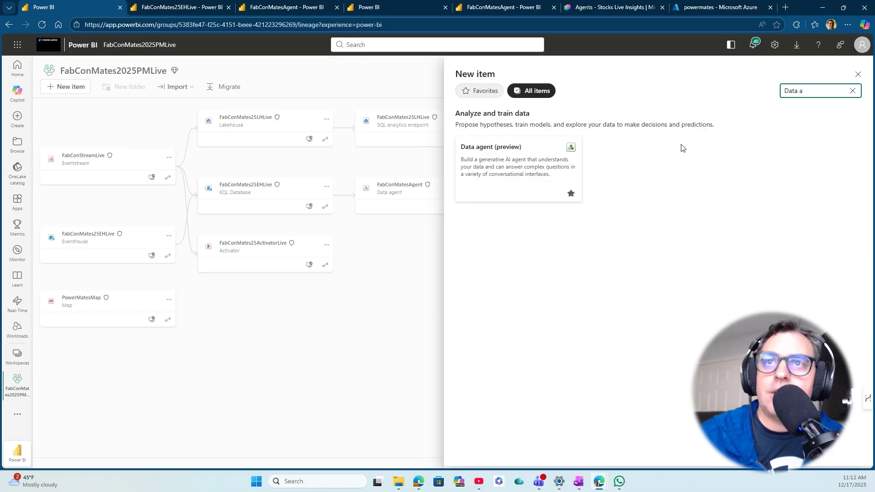
click(506, 166)
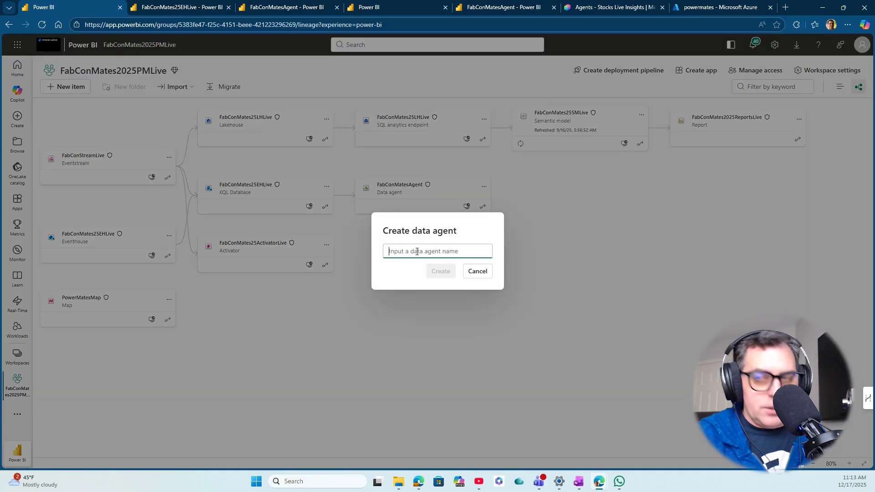
text(StocksPMDataAgent)
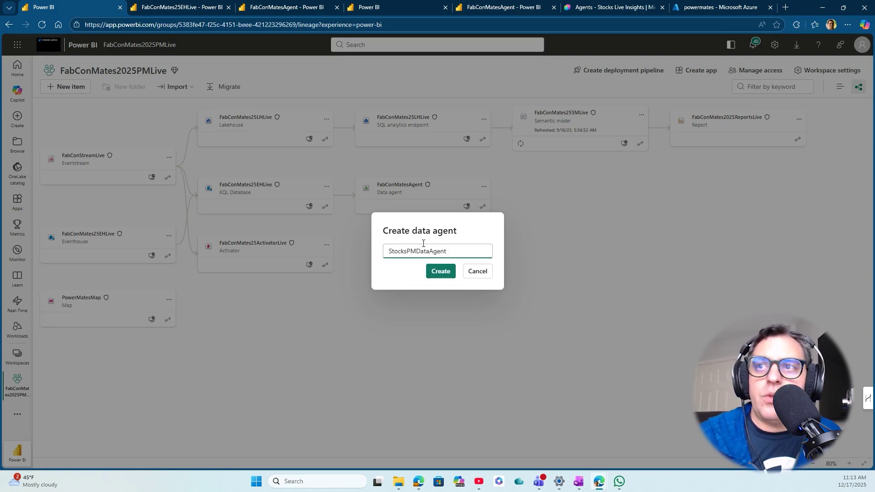
click(428, 271)
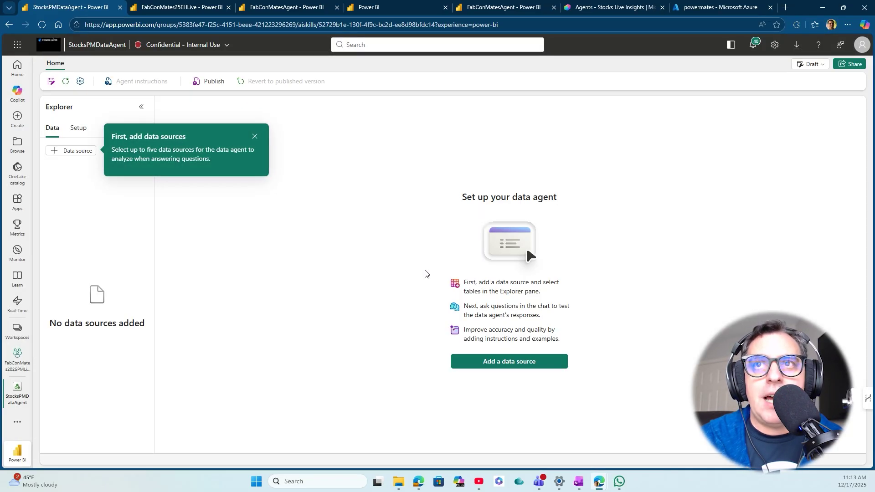
Add the FabConMates25EHLive KQL database from the OneLake catalog as the agent's data source
click(254, 136)
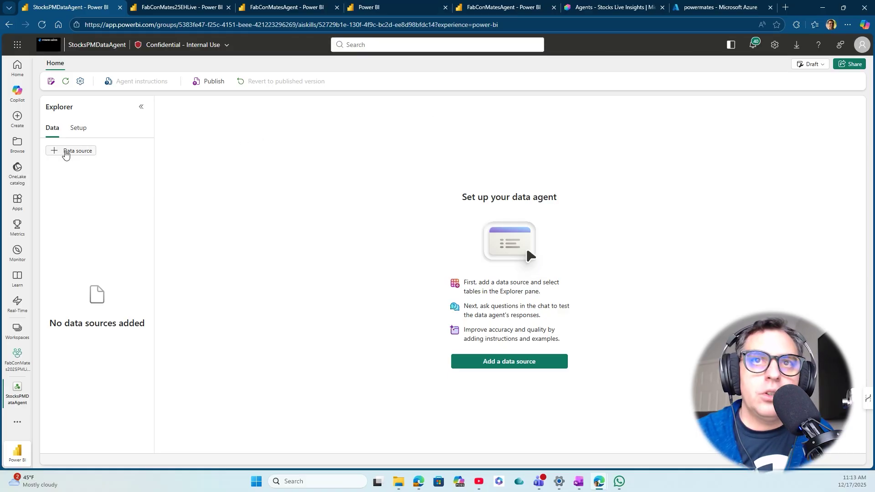
click(65, 151)
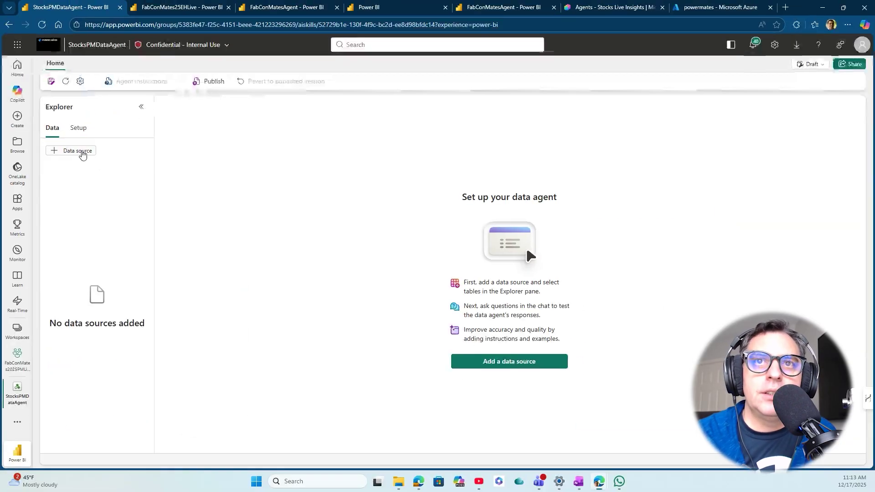
click(72, 150)
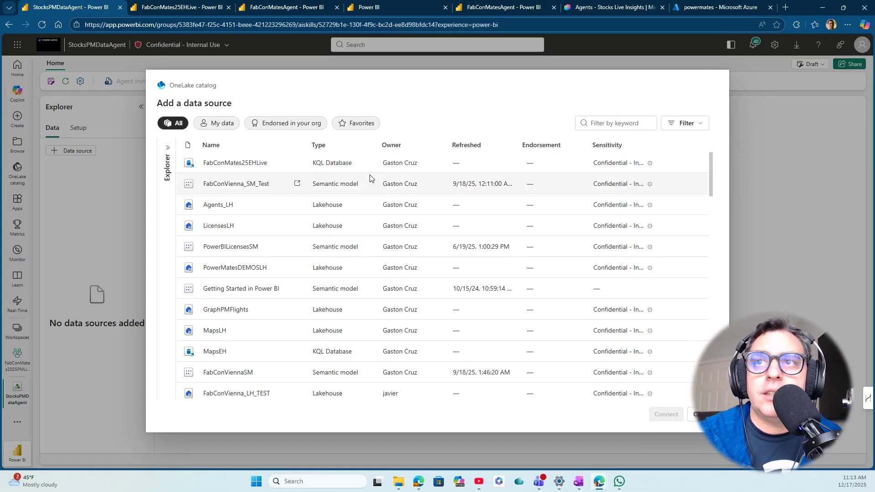
click(321, 162)
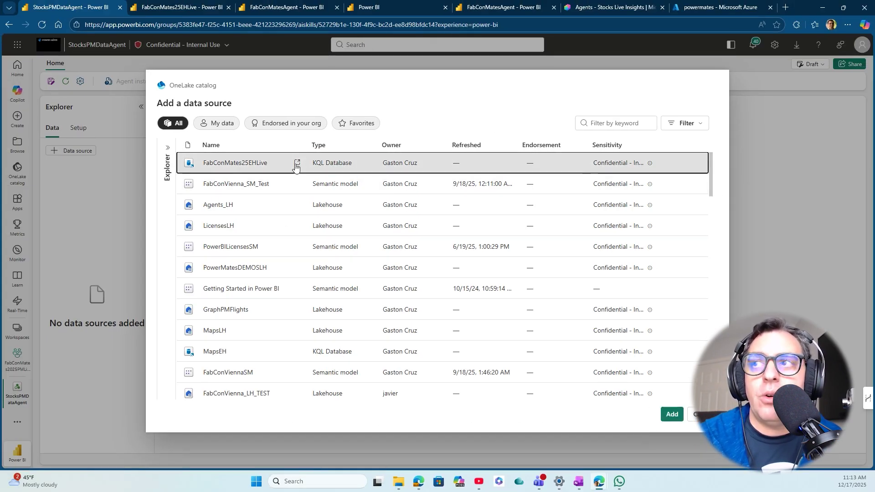
click(672, 415)
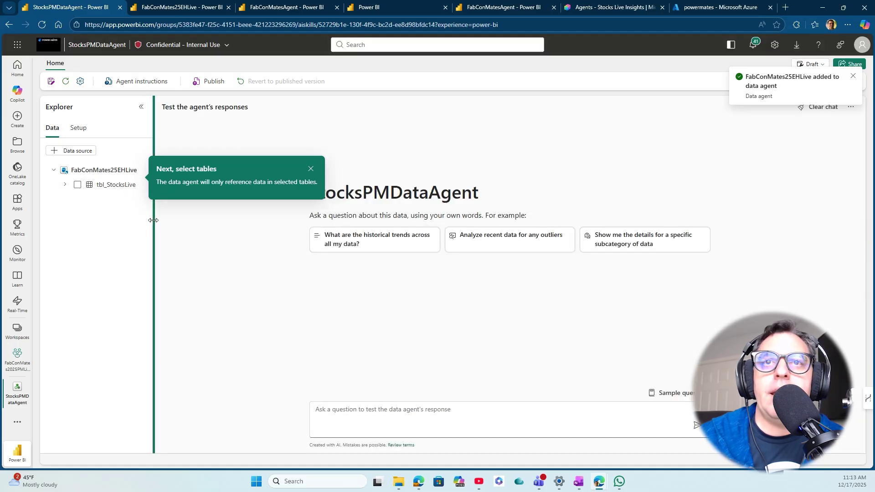
Include only the tbl_StocksLive table in the agent's data
drag(159, 222, 181, 222)
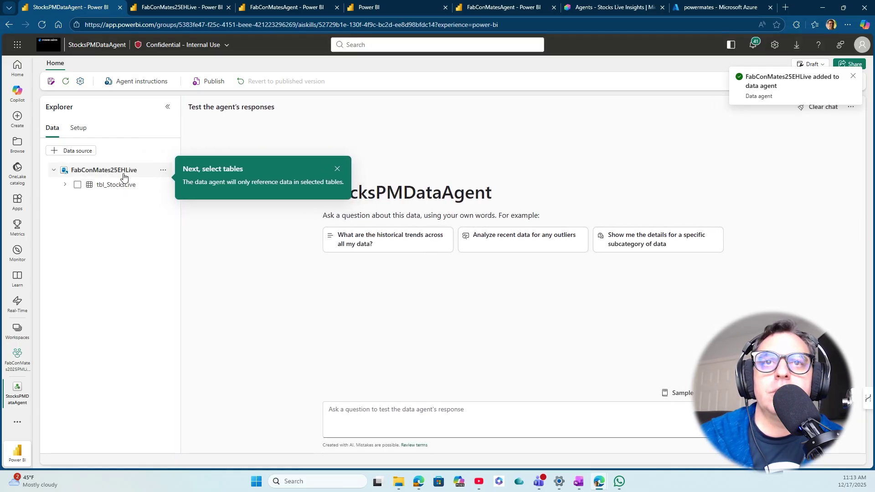
click(77, 184)
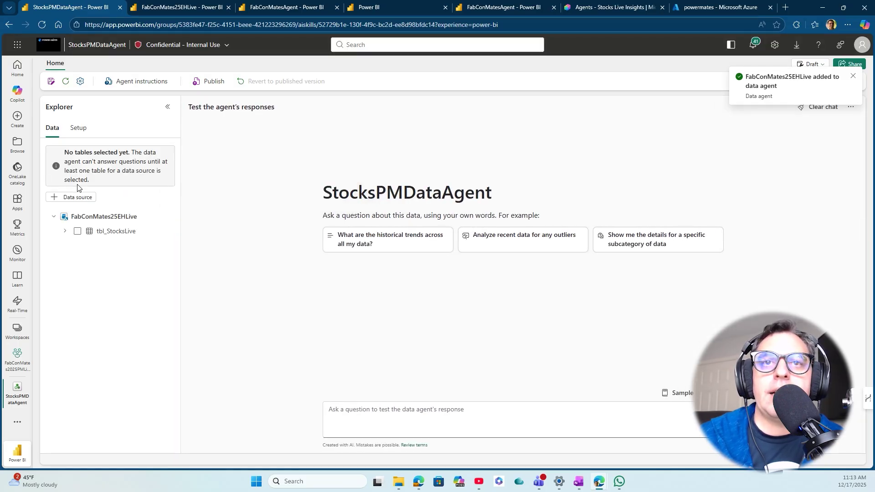
click(78, 233)
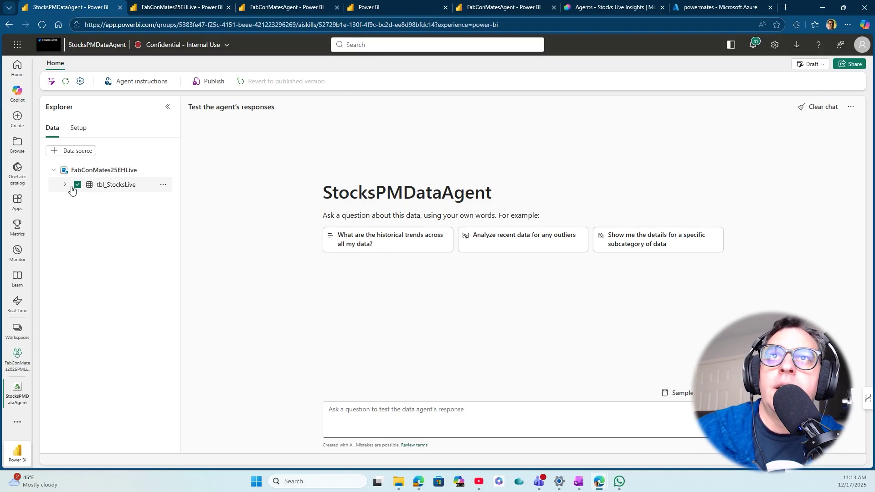
Check the tbl_StocksLive table in the eventhouse, then switch to the existing FabConMatesAgent
click(182, 8)
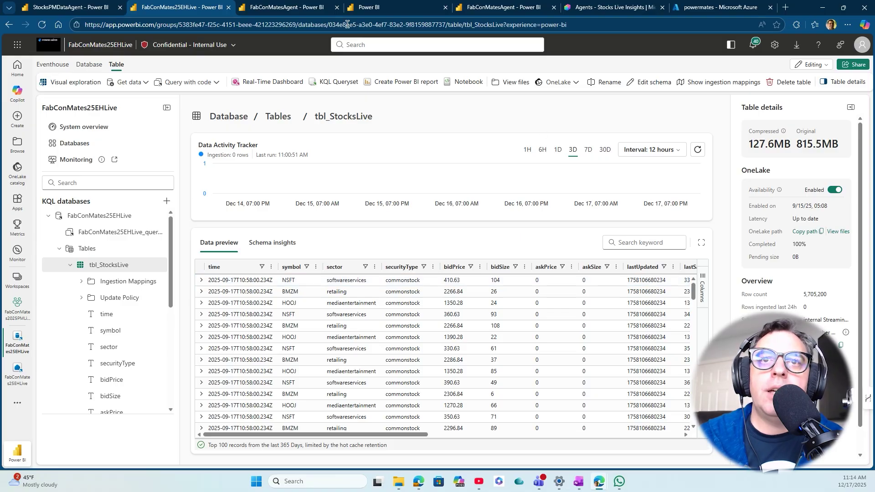
click(271, 9)
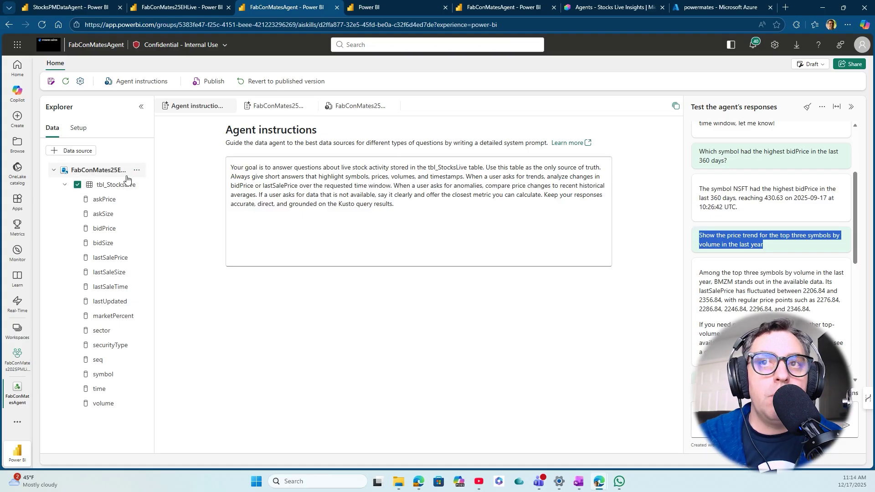
Review FabConMatesAgent's instructions on short stock answers grounded in Kusto query results
click(80, 130)
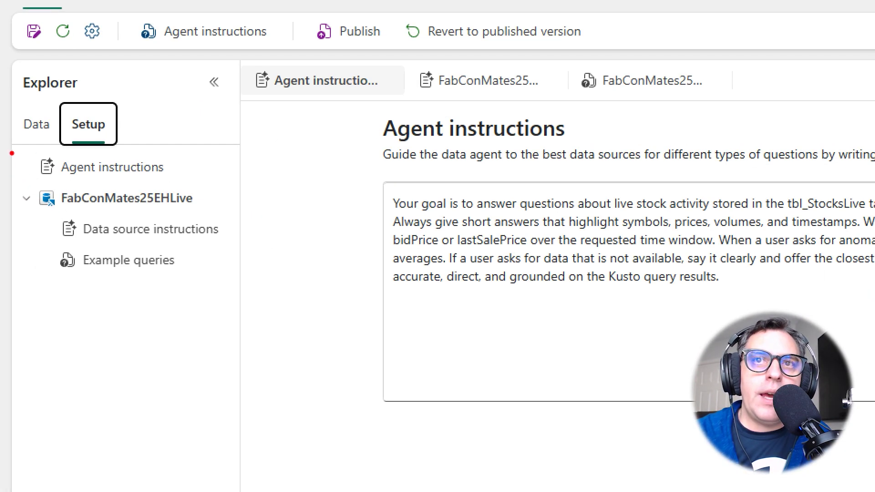
mouse_move(11, 153)
mouse_down()
mouse_move(172, 169)
mouse_move(186, 179)
mouse_up()
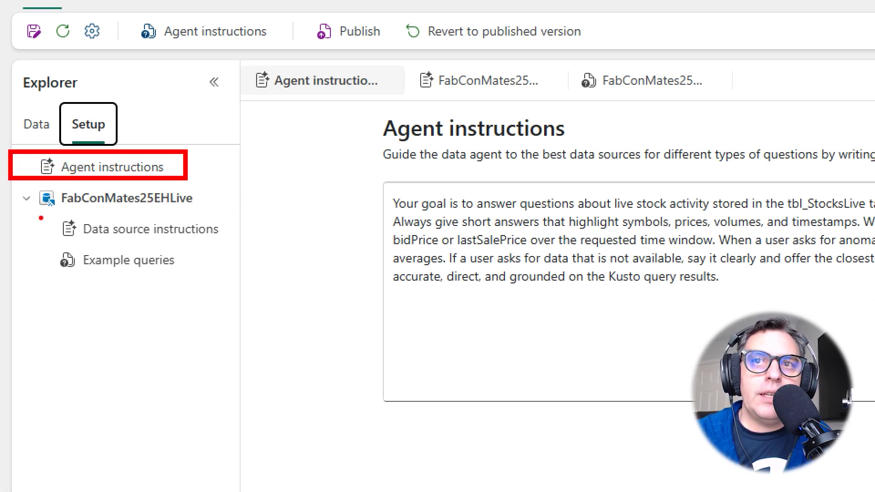
mouse_move(38, 213)
mouse_down()
mouse_move(215, 229)
mouse_move(236, 241)
mouse_up()
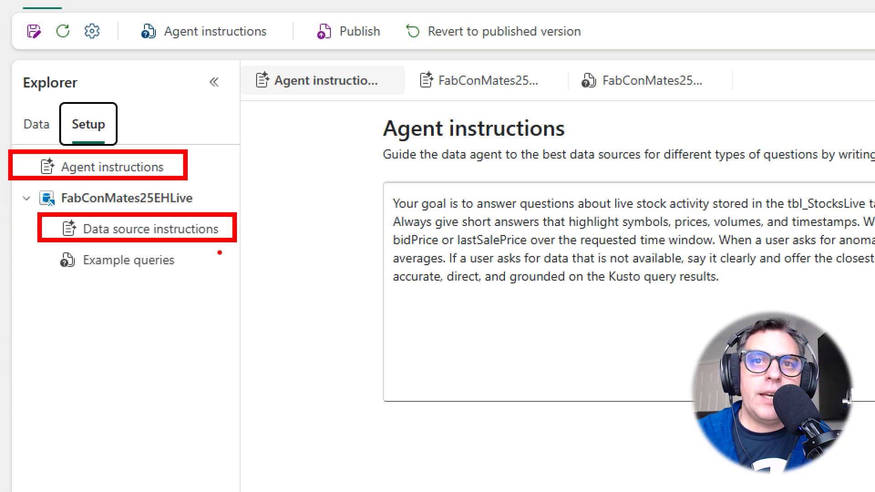
drag(44, 246, 210, 279)
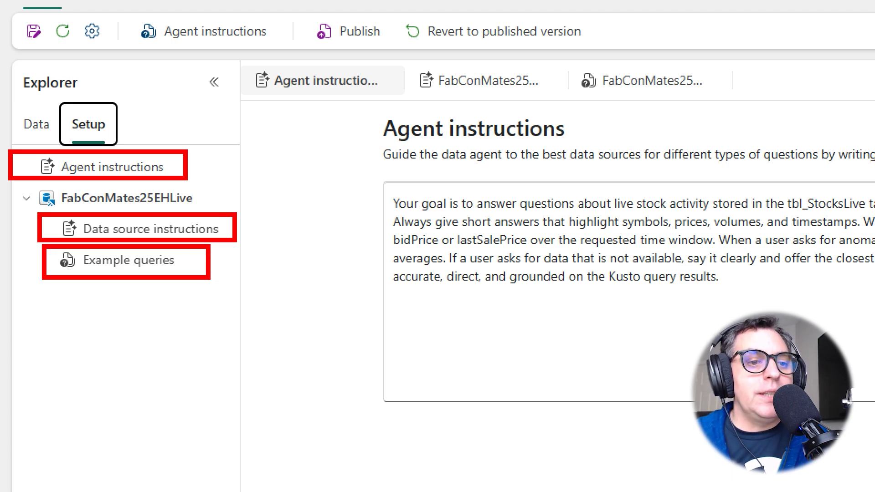
key(Escape)
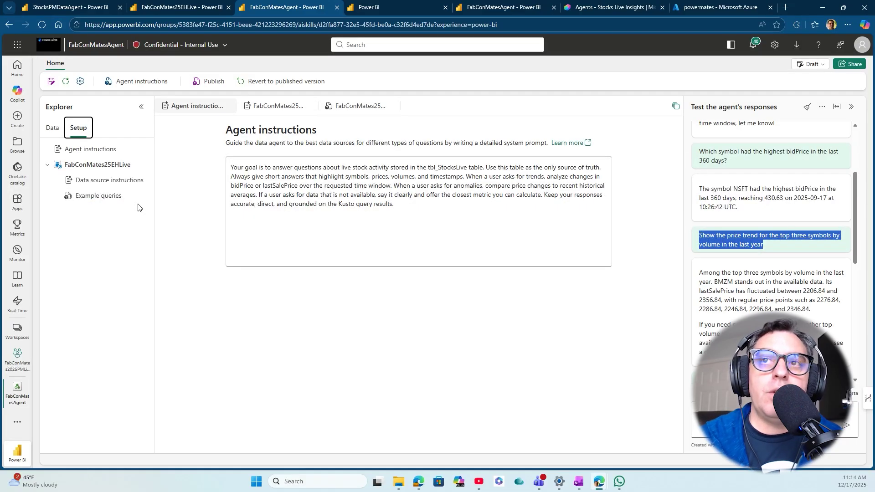
click(99, 156)
Review the agent instructions and the tbl_StocksLive data source description and usage guidance
click(269, 180)
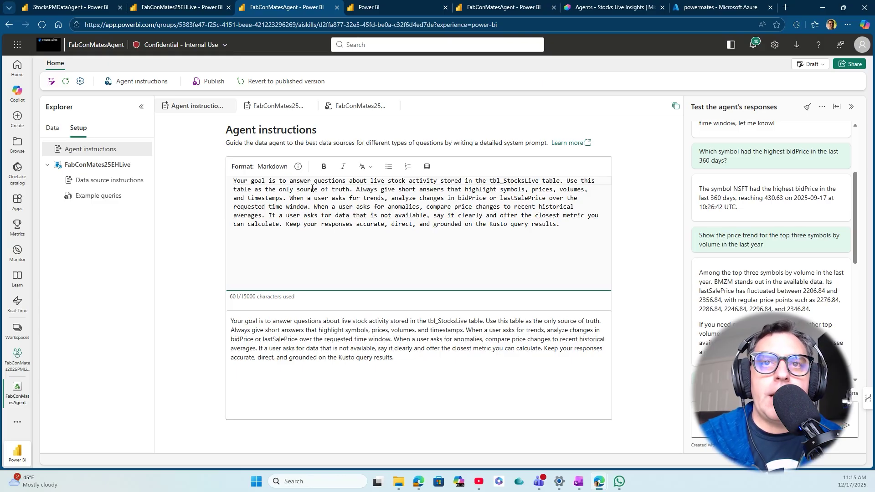
click(103, 184)
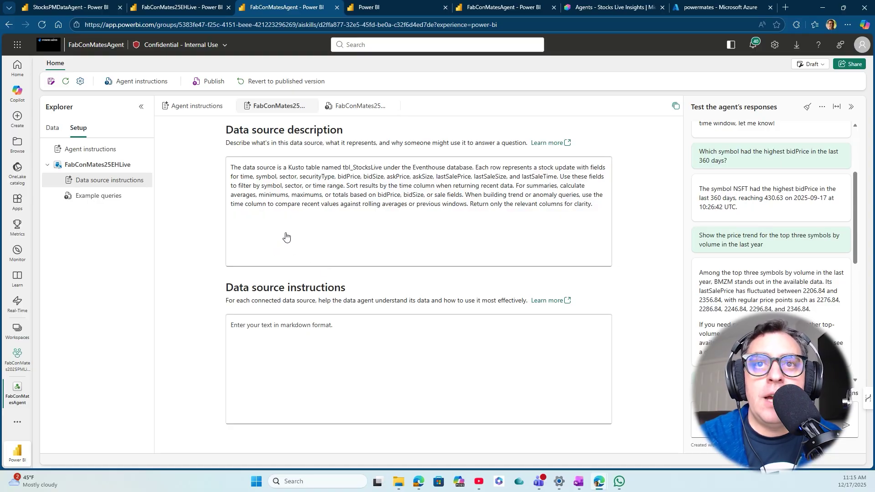
click(91, 199)
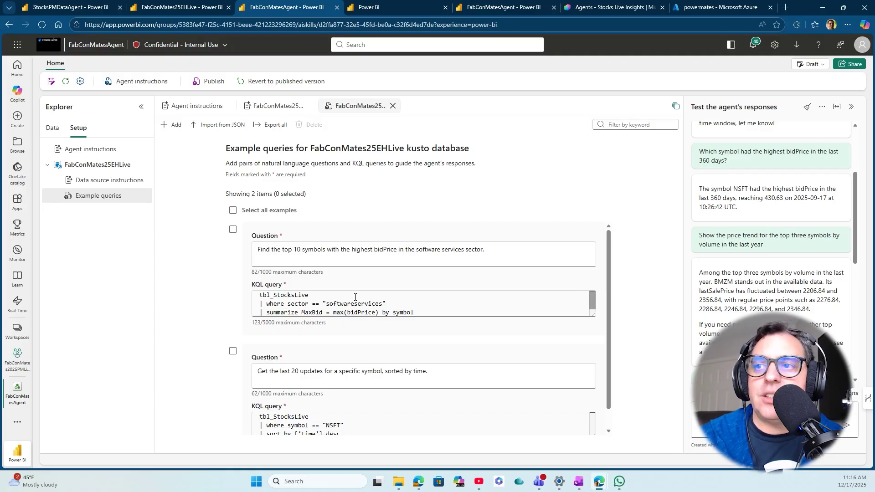
Scroll through the two FabConMates25EHLive example questions and their KQL queries
scroll(533, 392, down, 1)
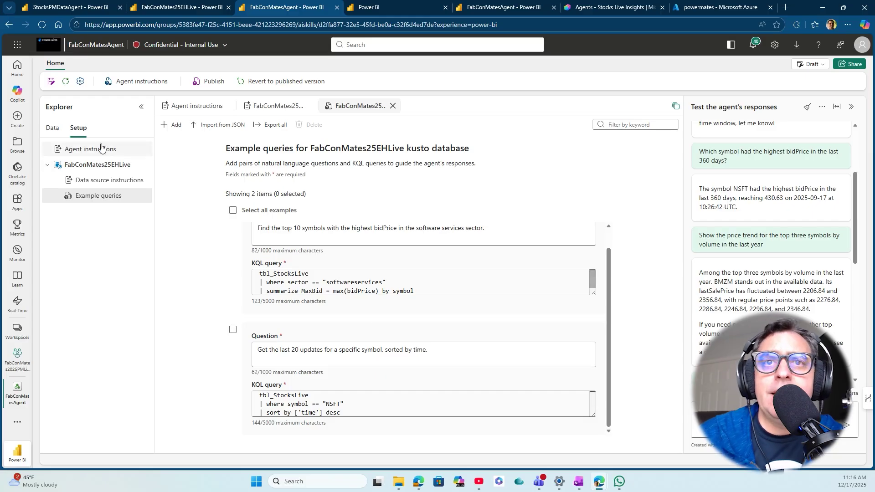
Show the tbl_StocksLive table and all its columns in the Explorer's Data tab
click(51, 129)
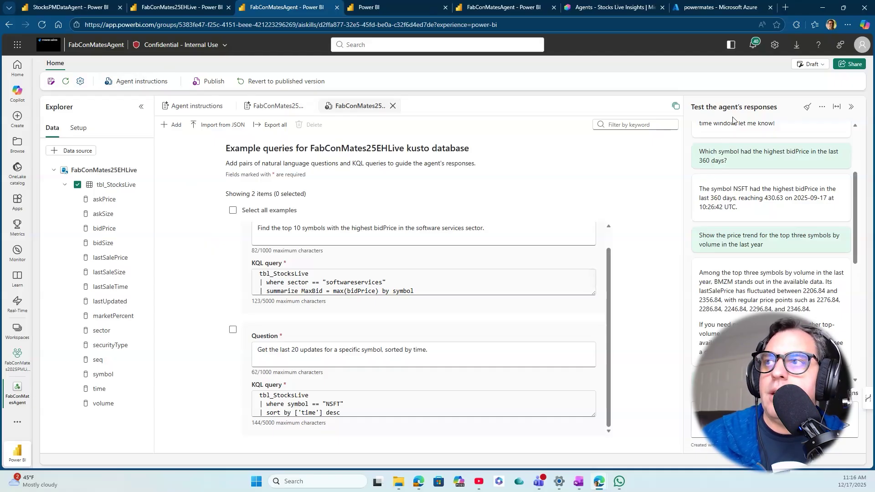
scroll(739, 292, up, 3)
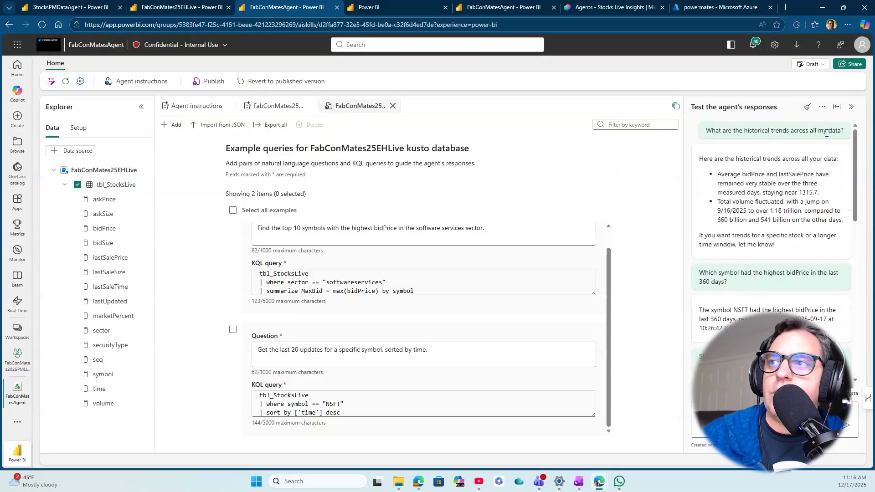
Copy the test question about the highest bidPrice in the last 360 days for Power BI Copilot
scroll(750, 246, down, 1)
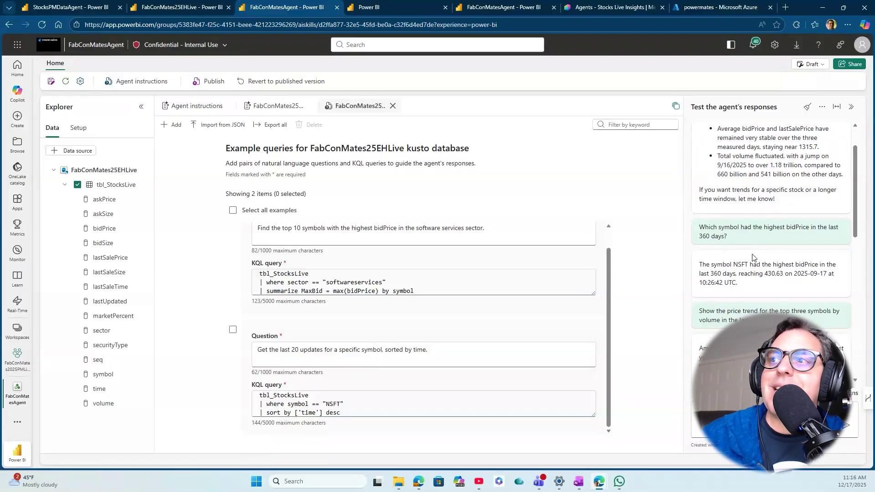
drag(699, 227, 730, 238)
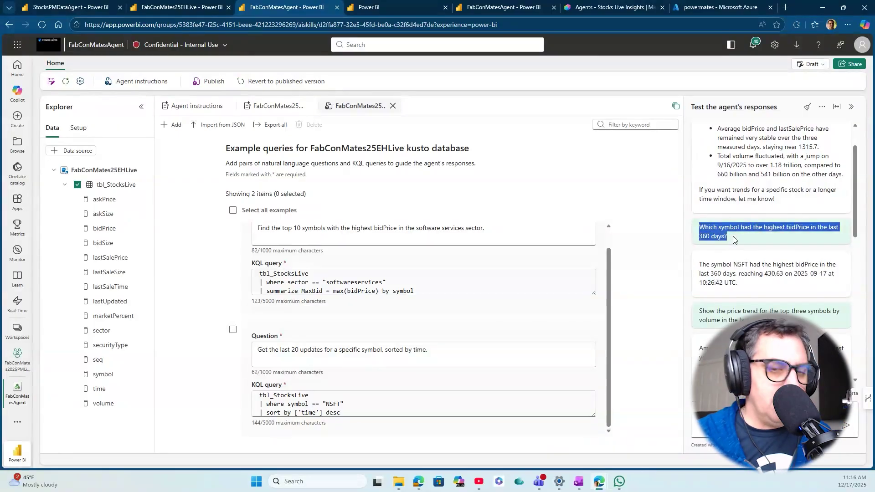
key(ctrl+c)
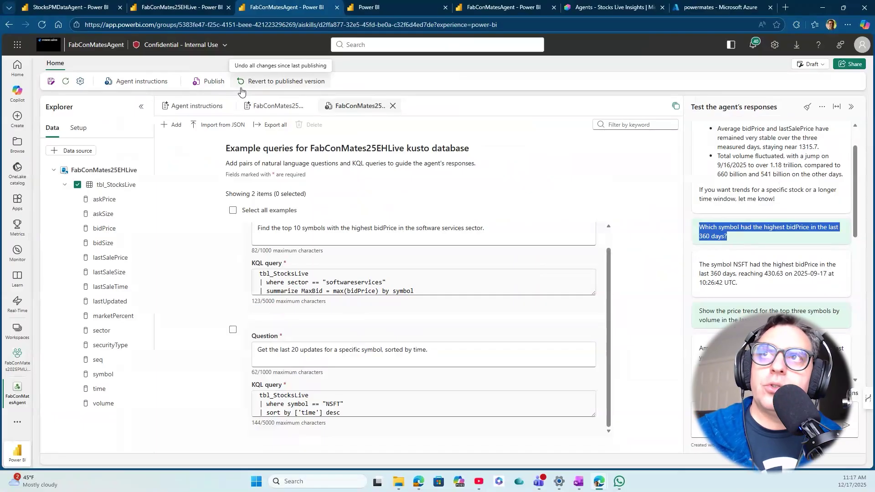
click(407, 8)
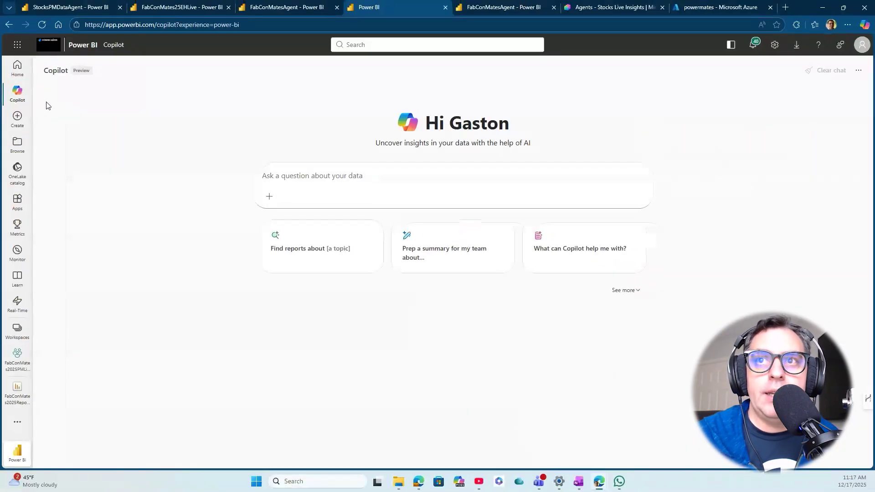
Ask Power BI Copilot, via FabConMatesAgent, which stock had the highest bidPrice in 360 days
click(268, 196)
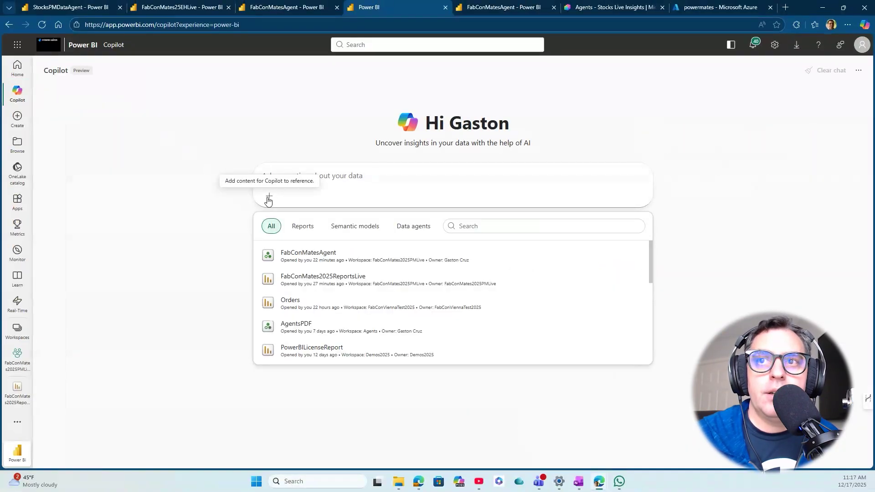
click(291, 256)
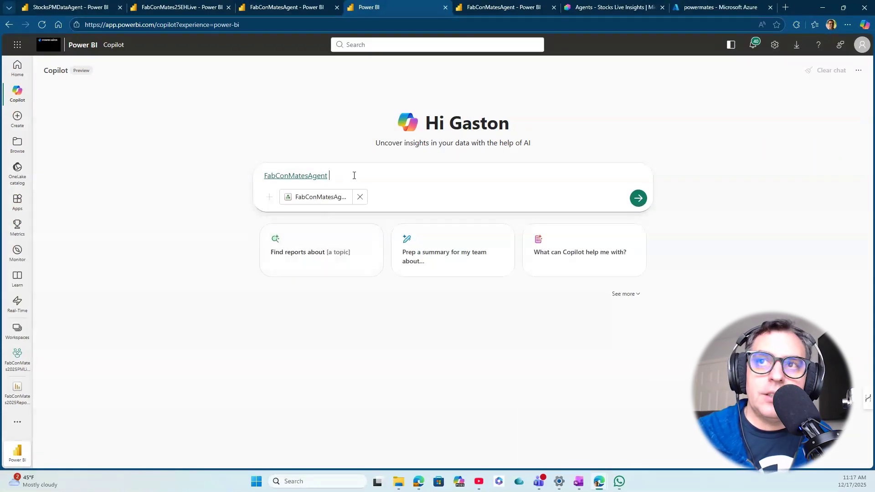
key(ctrl+v)
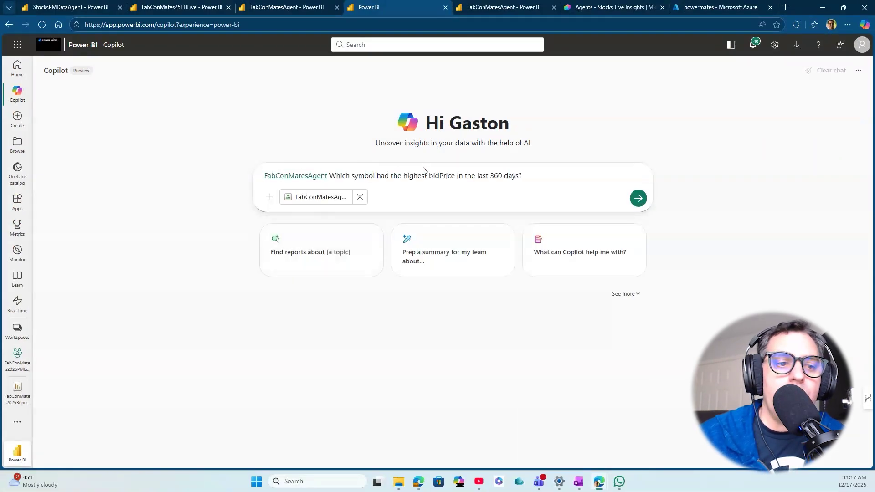
click(638, 198)
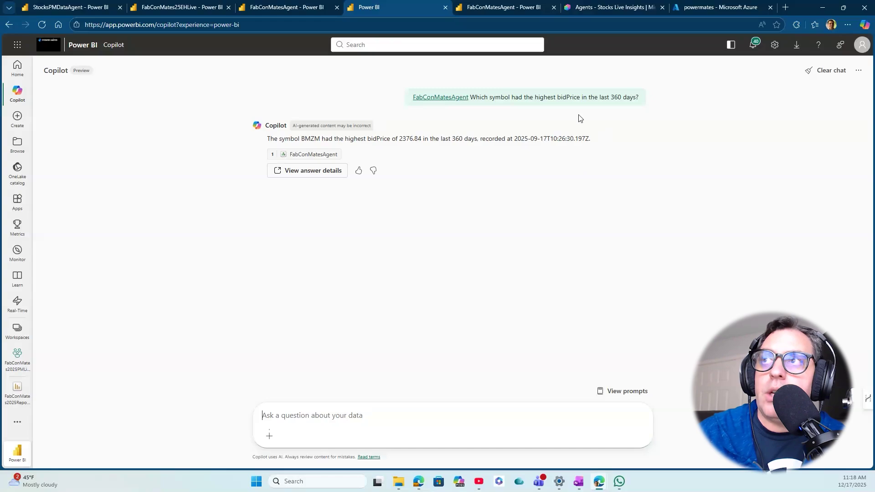
click(583, 9)
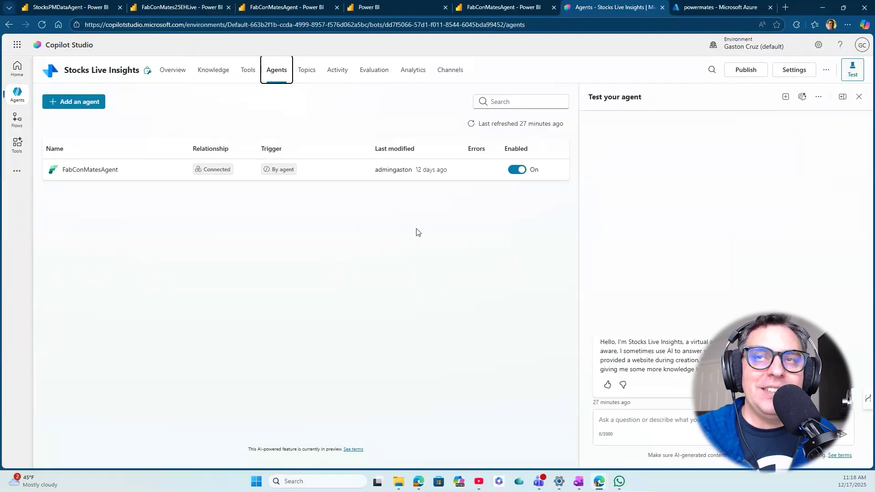
Open the Overview page of the Stocks Live Insights agent
click(175, 74)
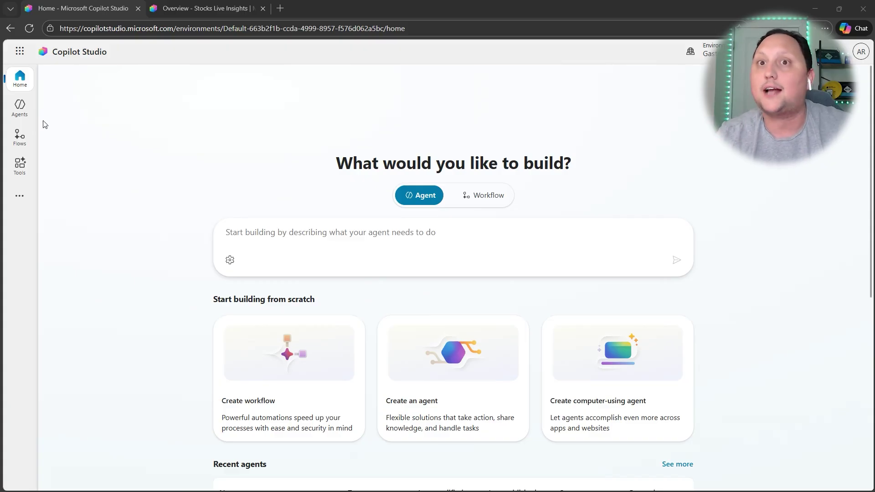
Create a new blank agent, Agent 3, from the Agents list
click(20, 107)
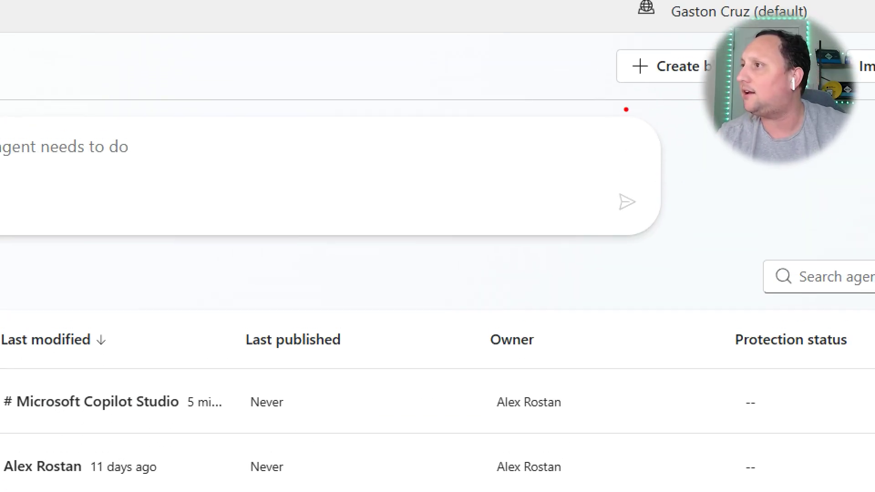
drag(608, 93, 708, 89)
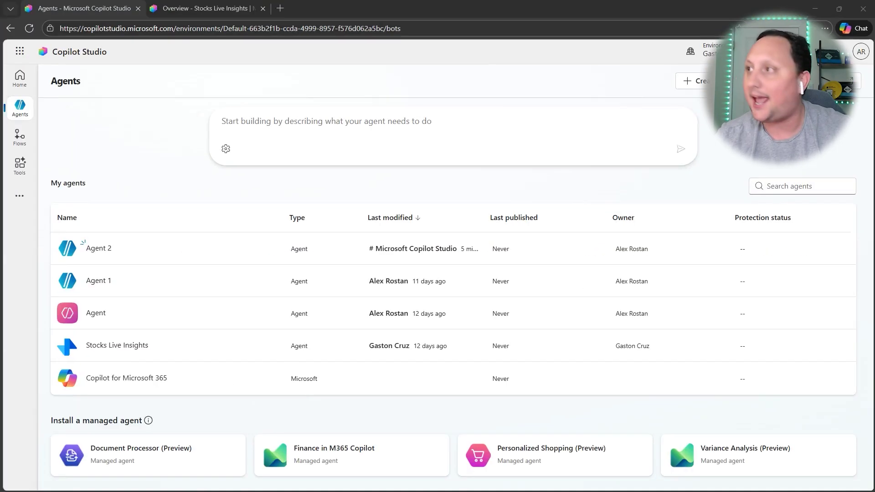
click(674, 66)
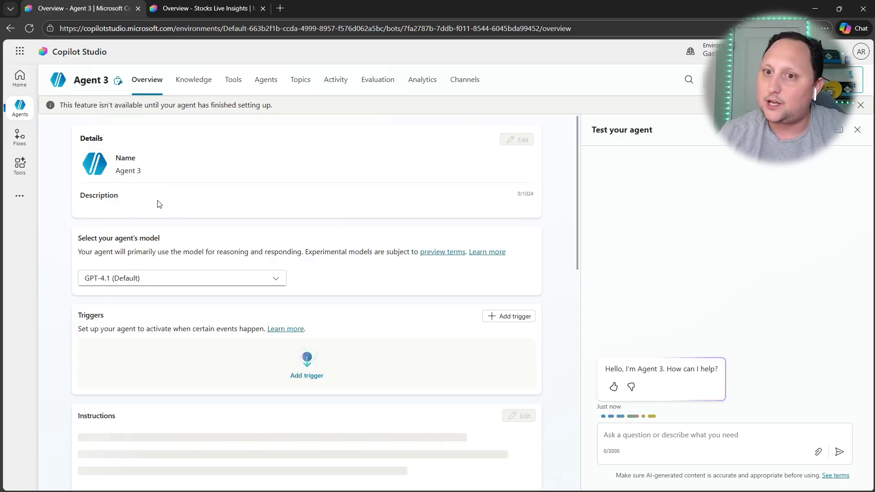
Let Agent 3 finish provisioning, then view its empty connected-agents page
scroll(152, 225, down, 2)
scroll(153, 319, down, 3)
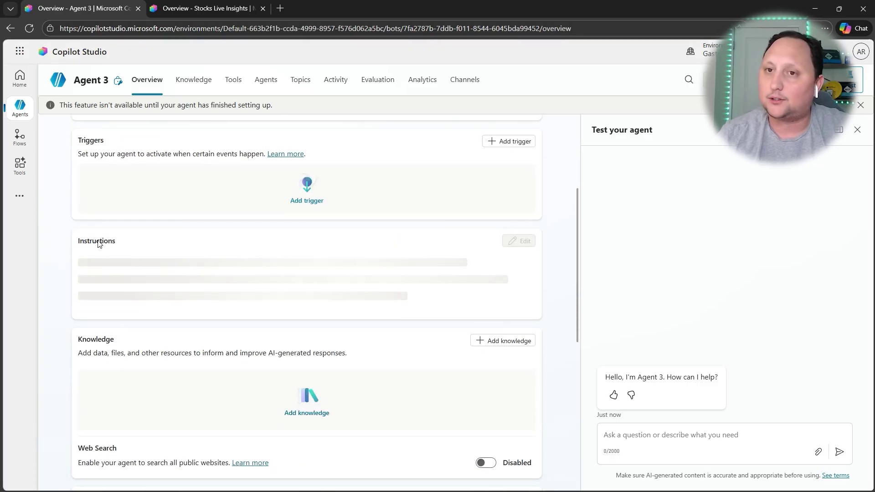
scroll(113, 263, down, 1)
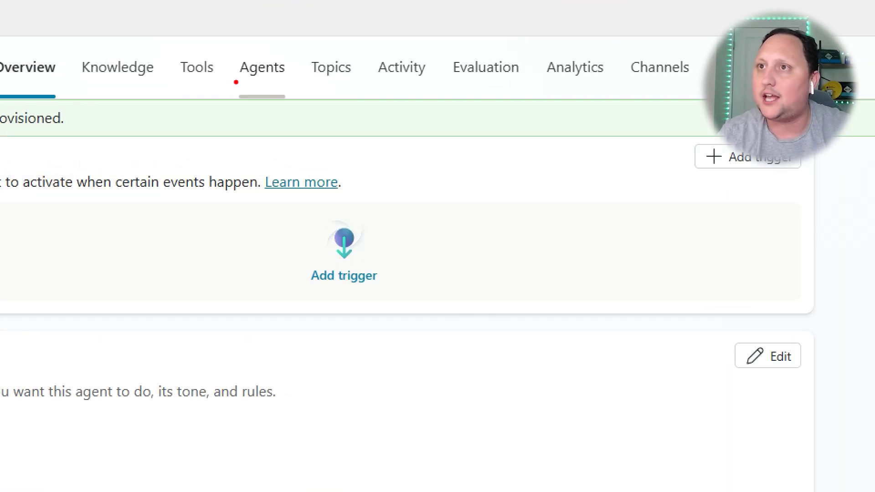
click(266, 72)
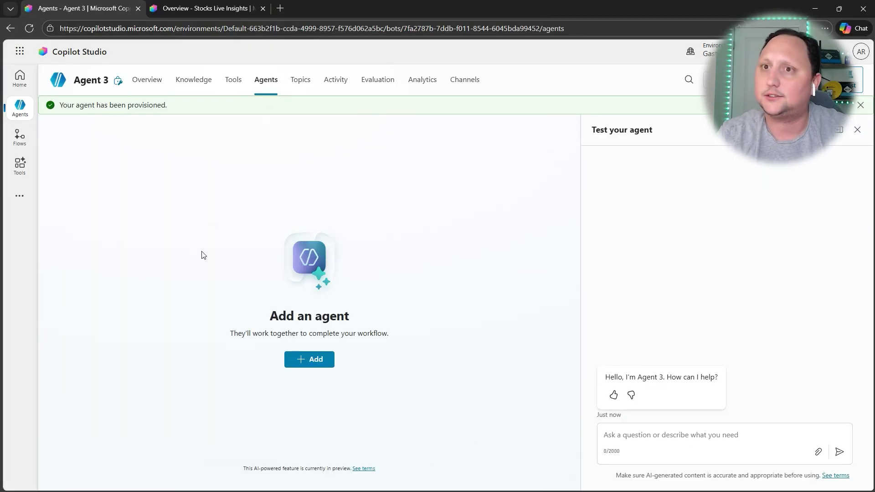
Start adding an agent, filter to Connected agents, and list the external sources: Fabric, Foundry, Agent2Agent
click(304, 359)
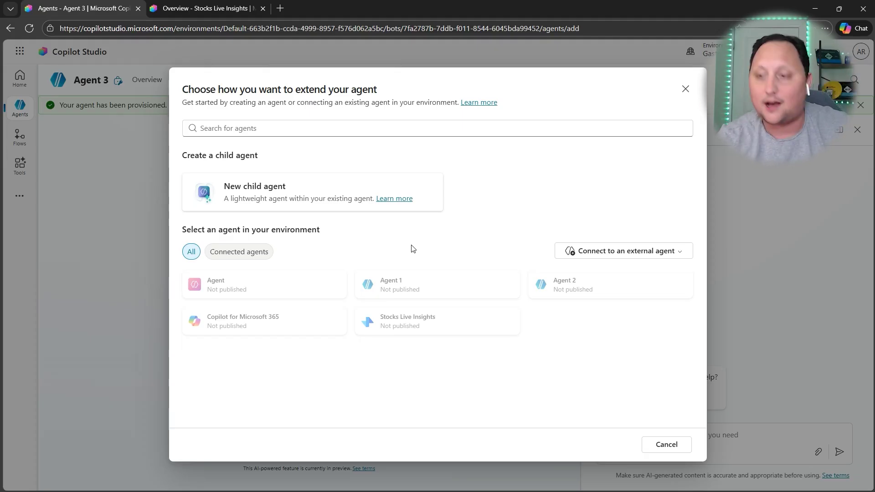
click(243, 258)
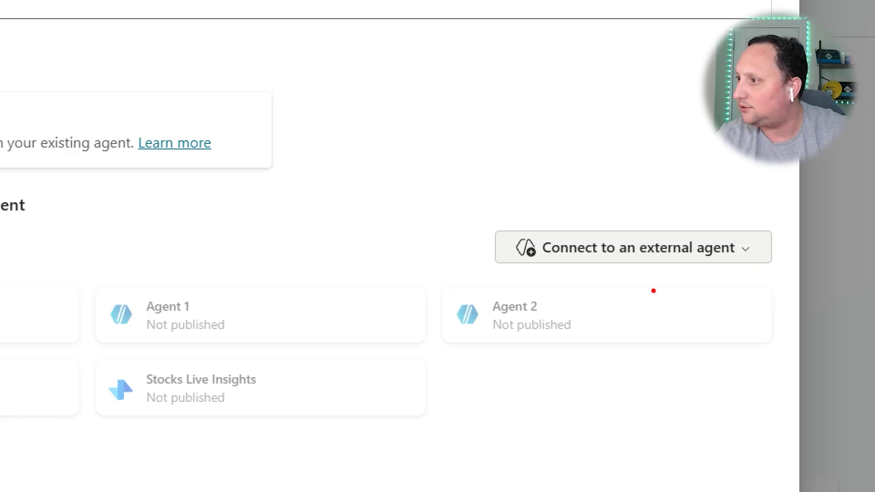
drag(487, 267, 527, 269)
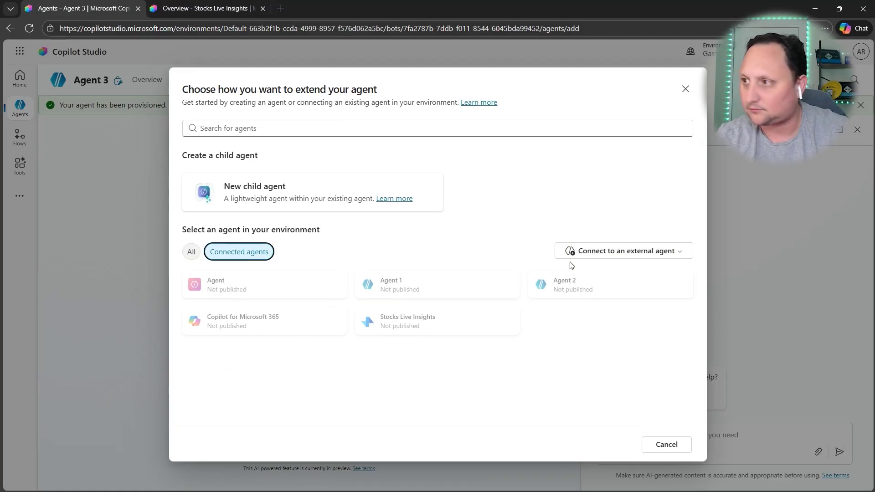
click(598, 258)
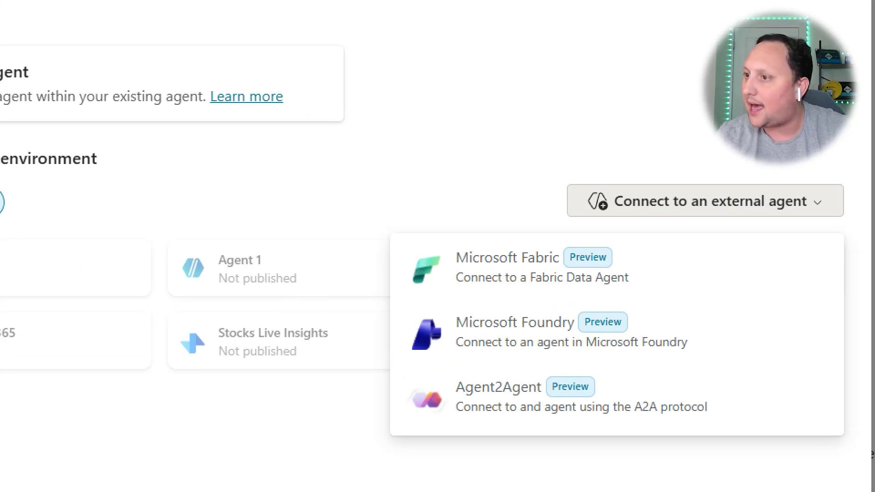
drag(608, 288, 648, 288)
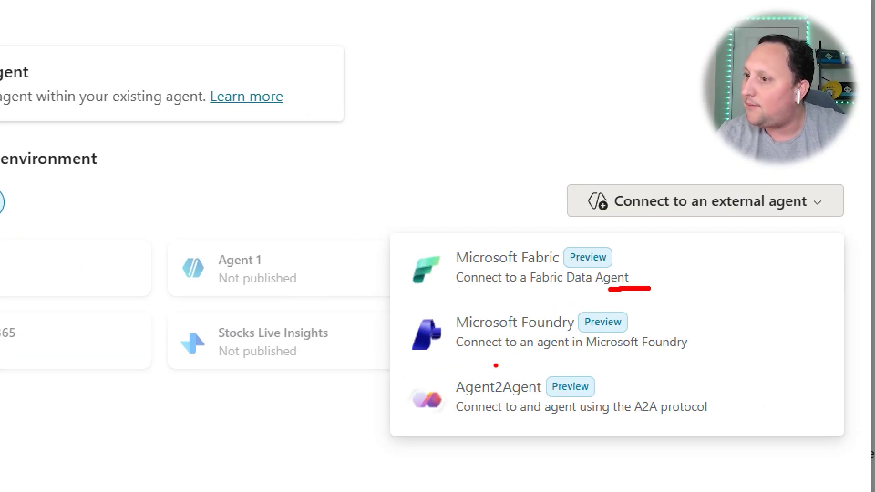
drag(469, 347, 509, 356)
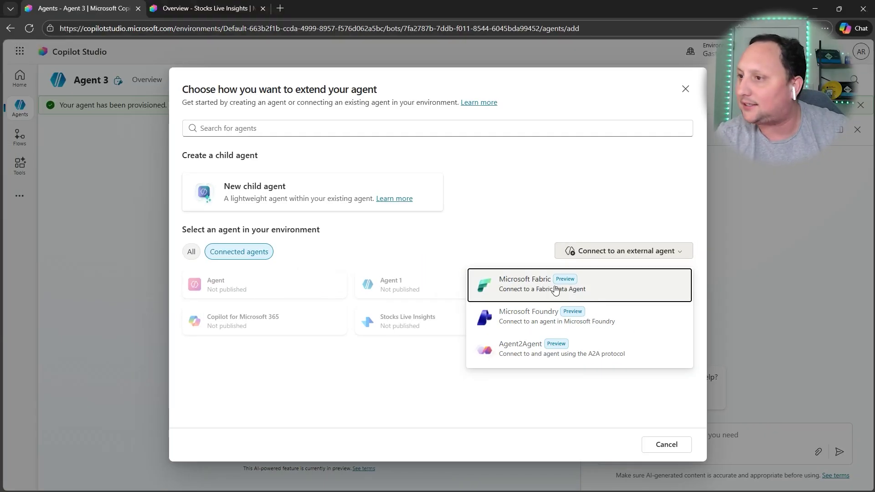
Choose Microsoft Fabric as the external agent source using the signed-in account connection
click(519, 276)
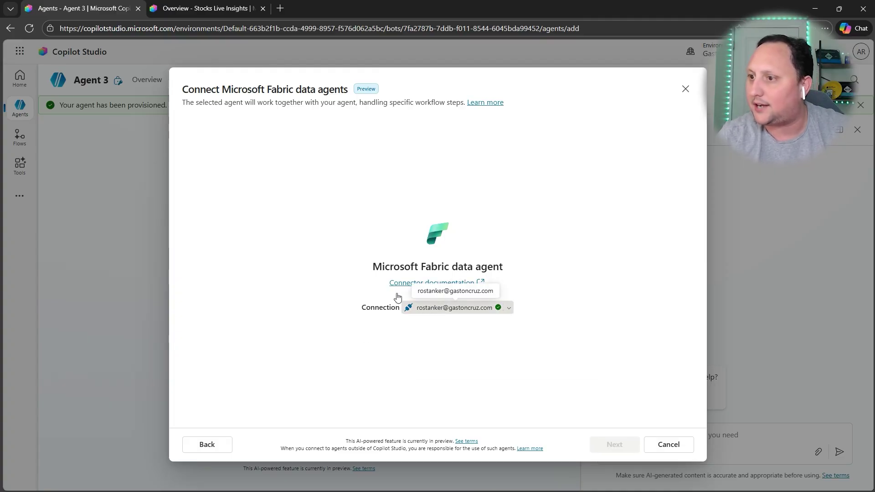
click(412, 309)
click(434, 339)
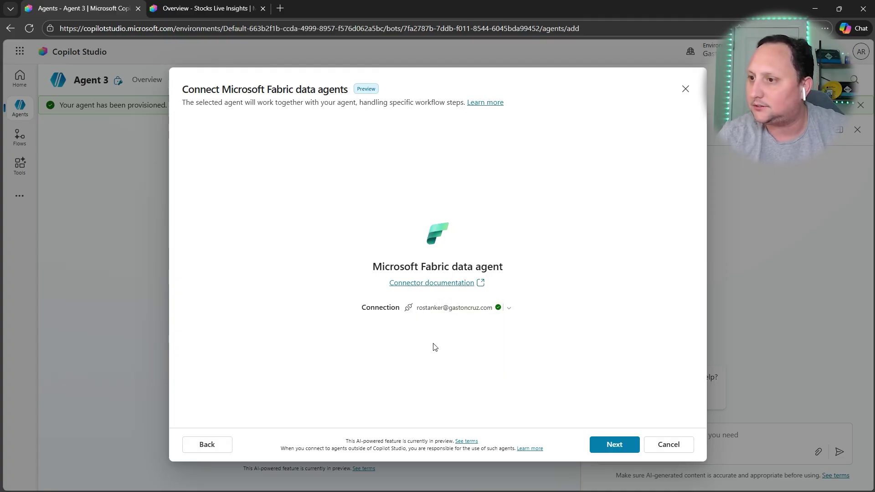
click(603, 451)
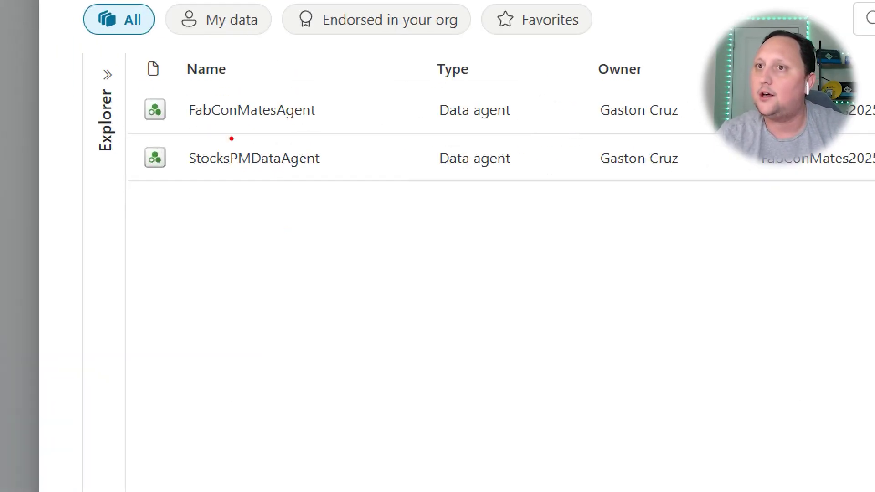
Select FabConMatesAgent, describe it as 'stocks data agent', and add it
drag(182, 130, 318, 133)
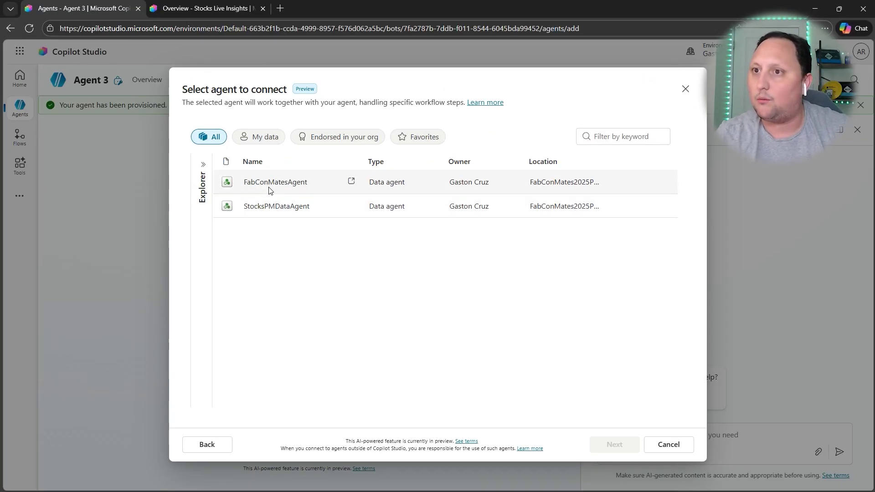
click(240, 115)
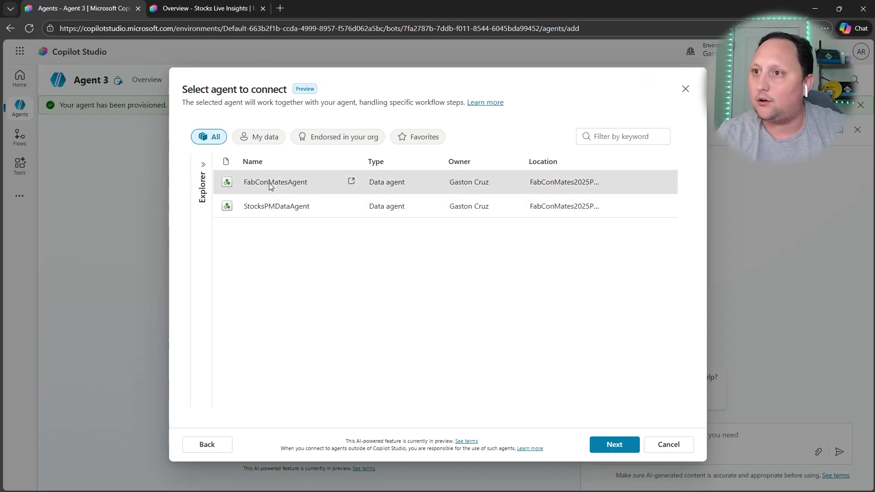
click(614, 444)
click(266, 185)
text(stoc)
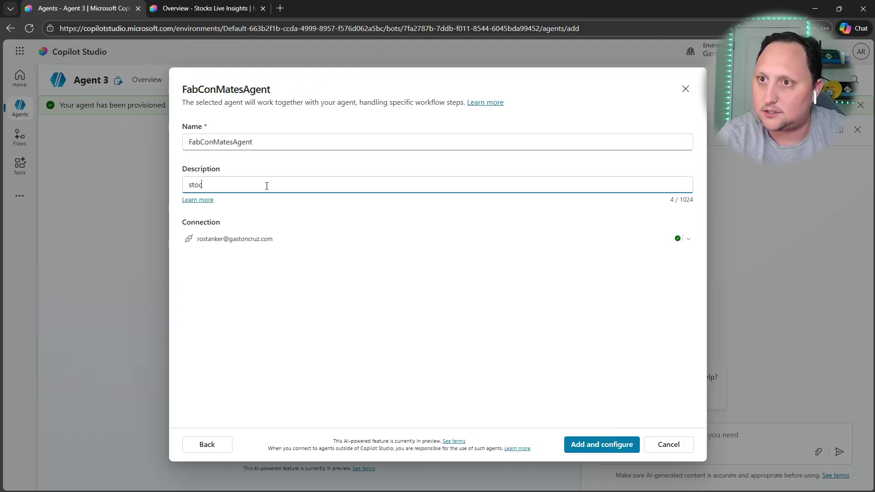
text(ks data agent)
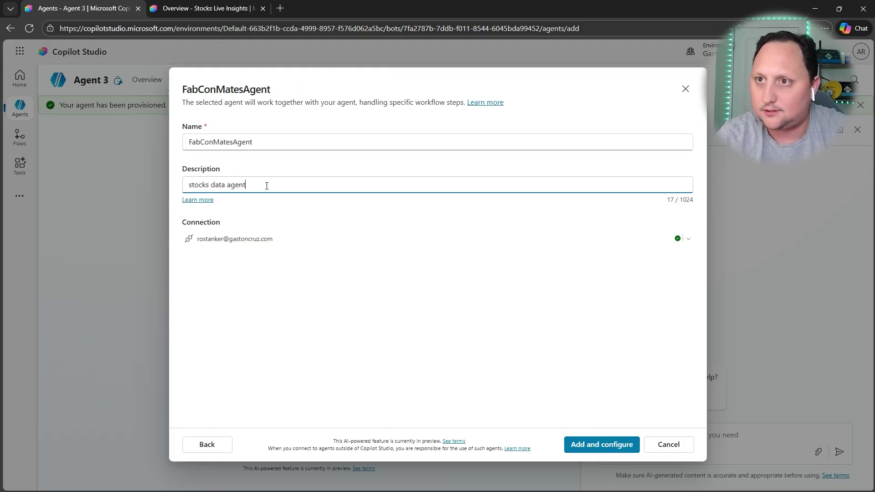
click(602, 444)
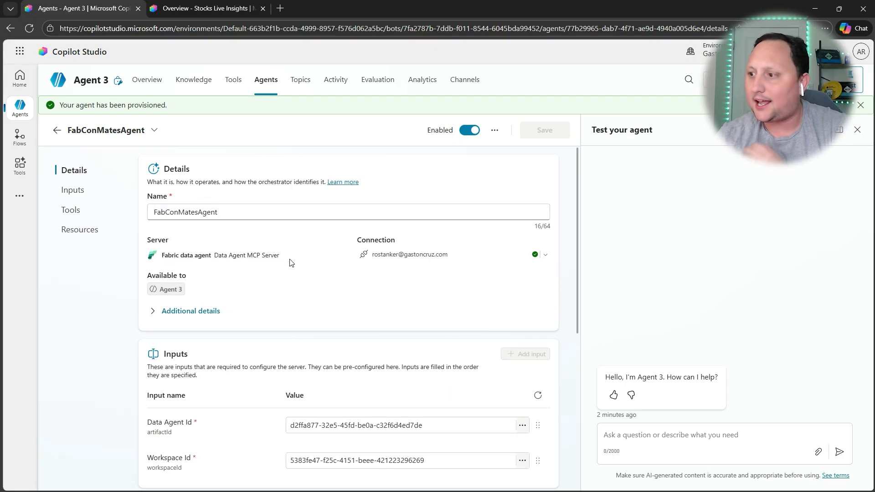
scroll(290, 263, down, 1)
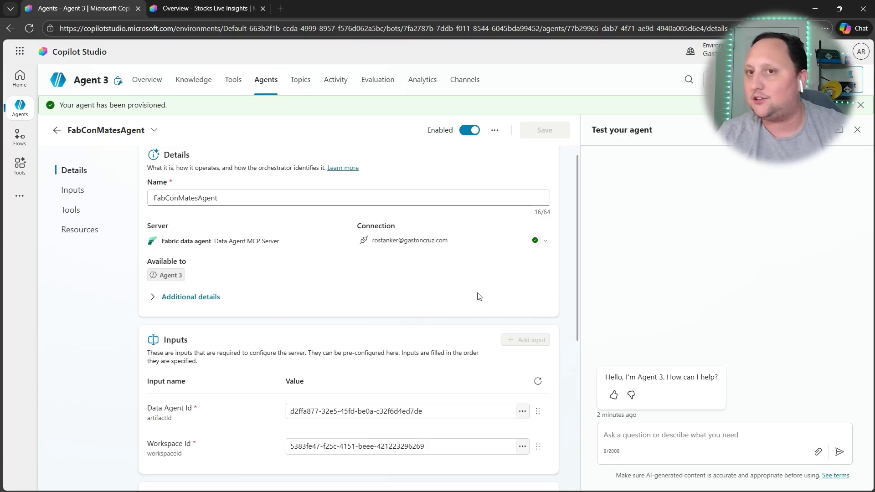
scroll(477, 297, down, 1)
scroll(466, 301, down, 3)
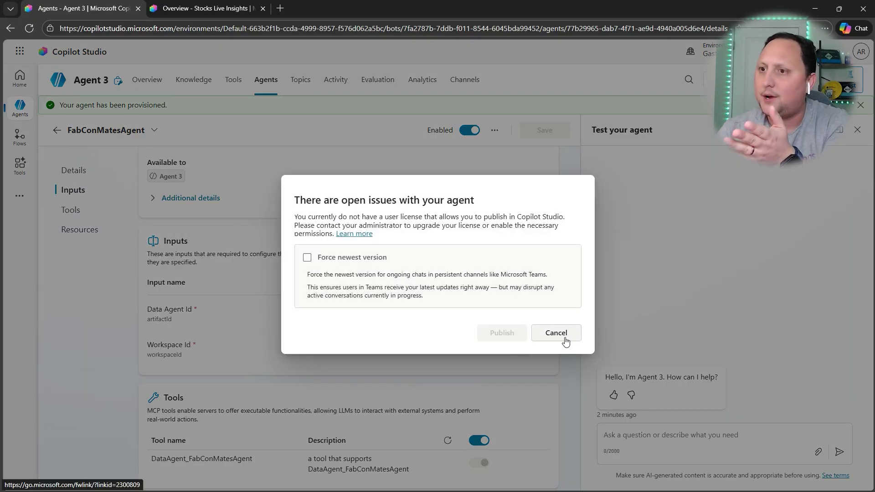
click(561, 341)
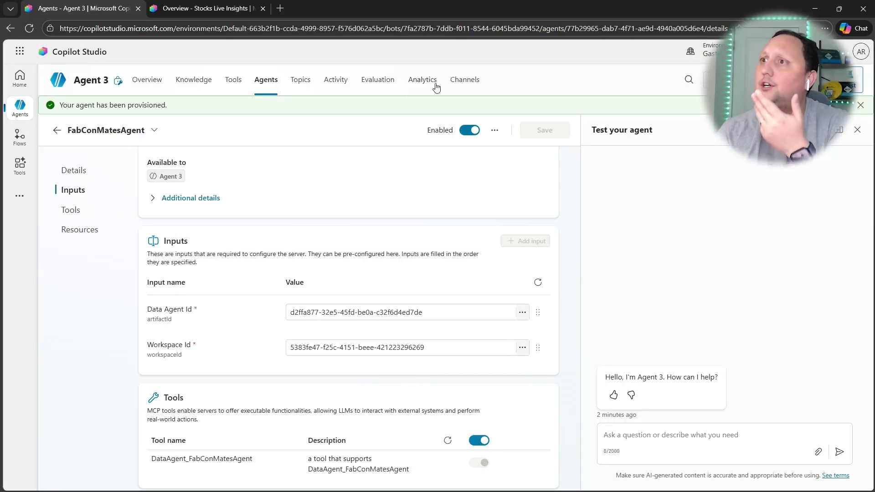
Browse Agent 3's Channels page listing Teams, SharePoint, Web app and WhatsApp
click(459, 79)
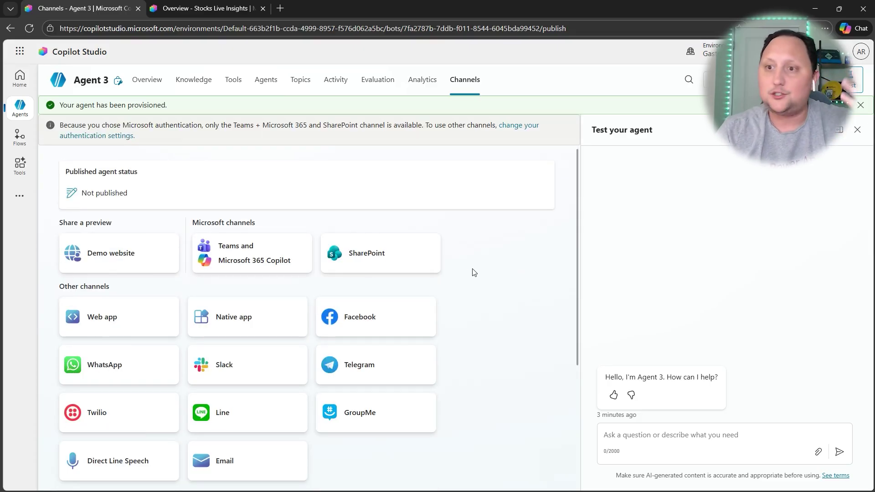
scroll(472, 272, down, 1)
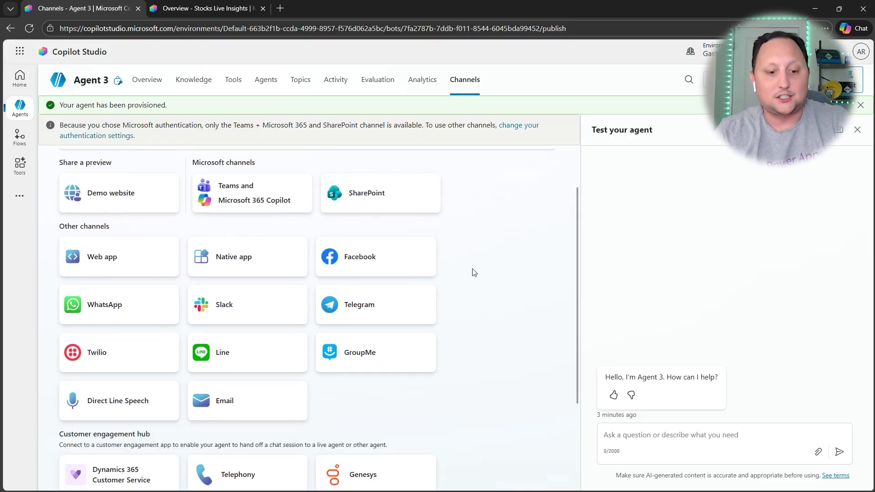